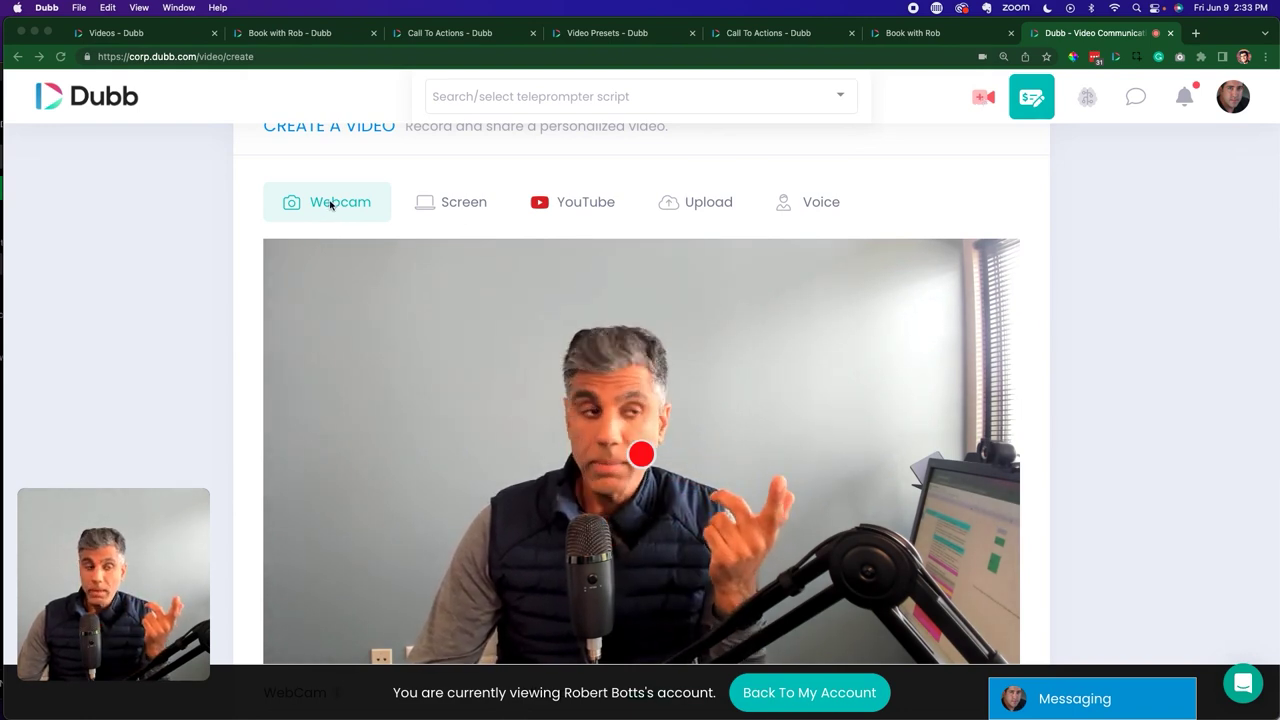
Step: Browse the Screen, YouTube and Upload options, then bring up the Voice text-to-video form
click(458, 202)
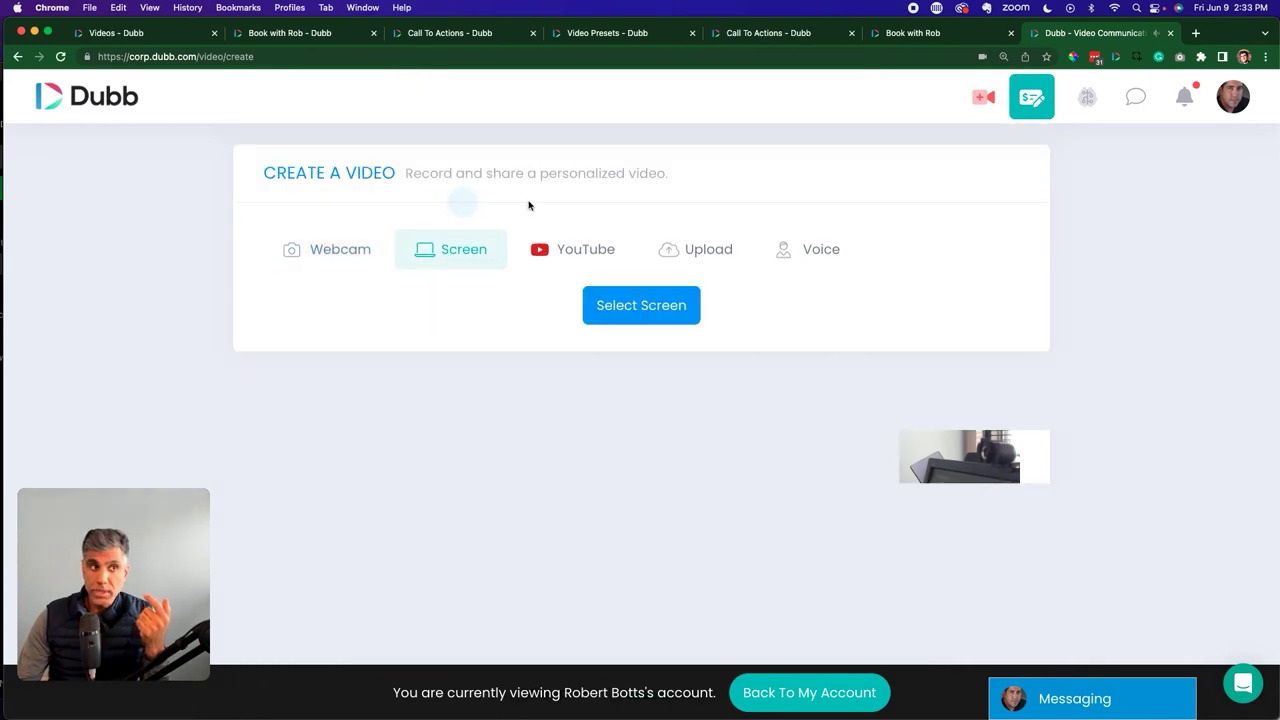
click(560, 247)
click(695, 250)
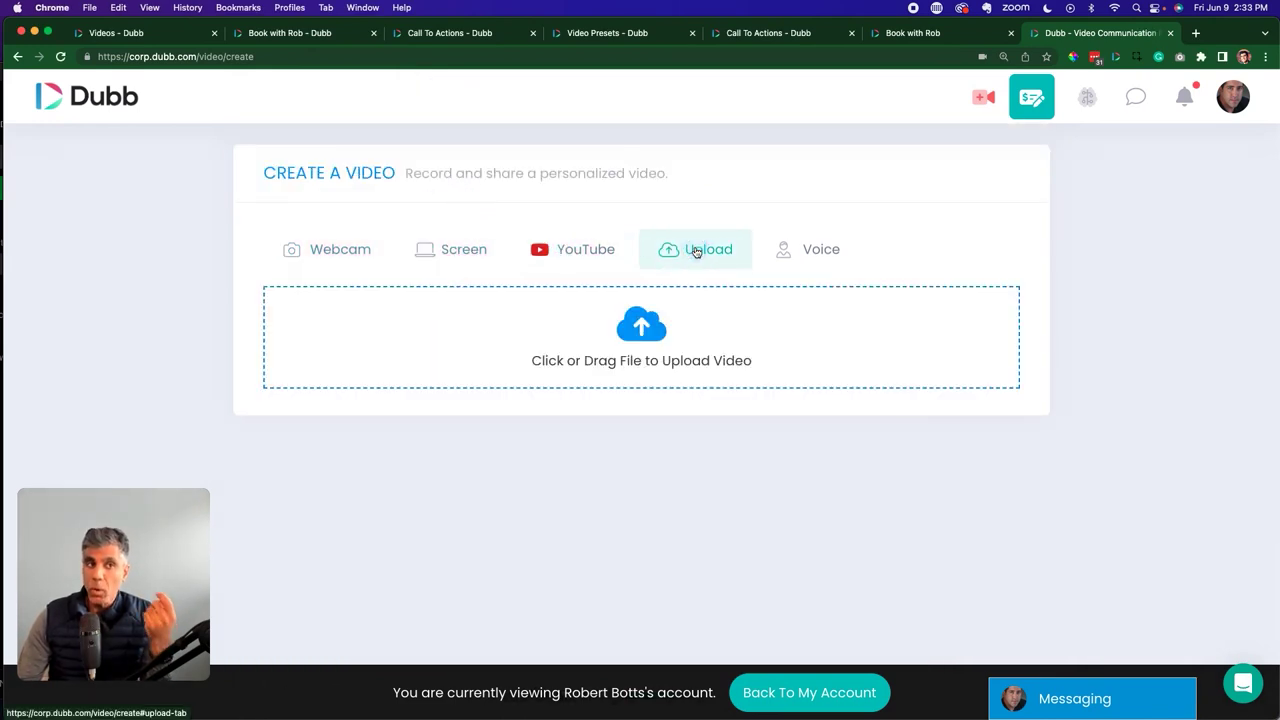
click(818, 252)
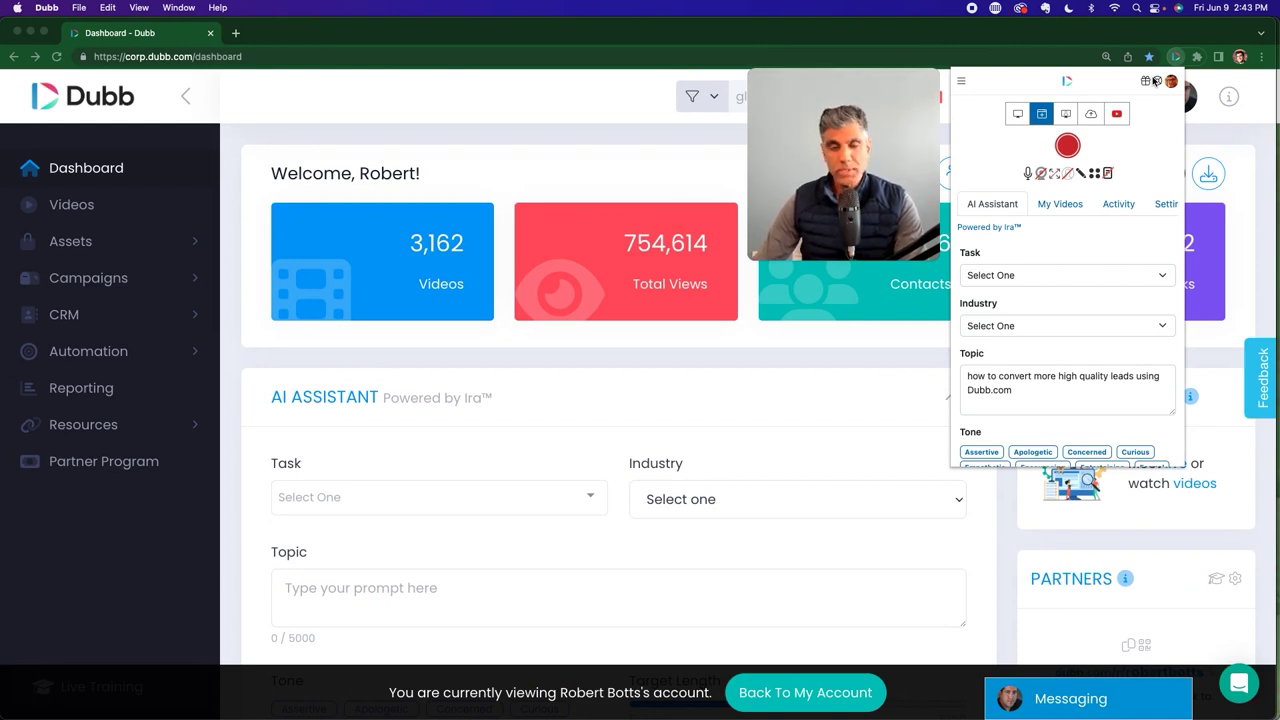
Step: Reopen the Dubb recorder from the browser toolbar and set it to Full Screen capture
click(1176, 56)
click(1197, 56)
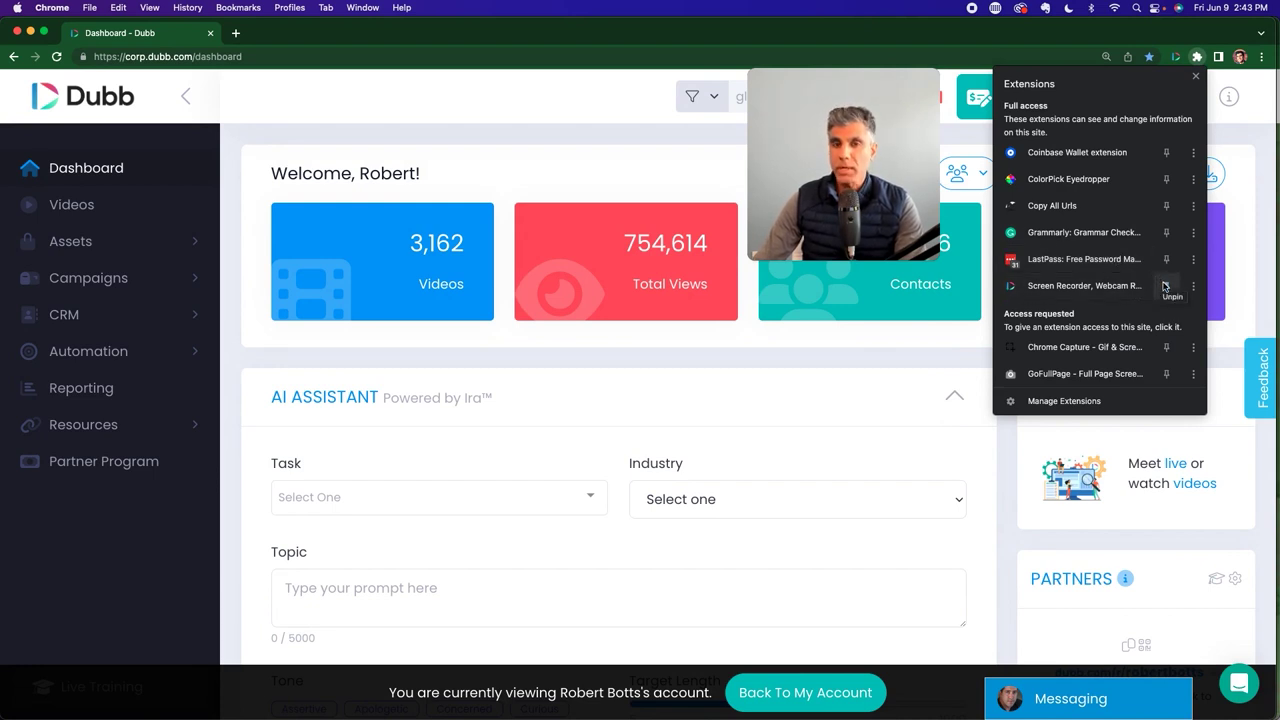
click(1180, 53)
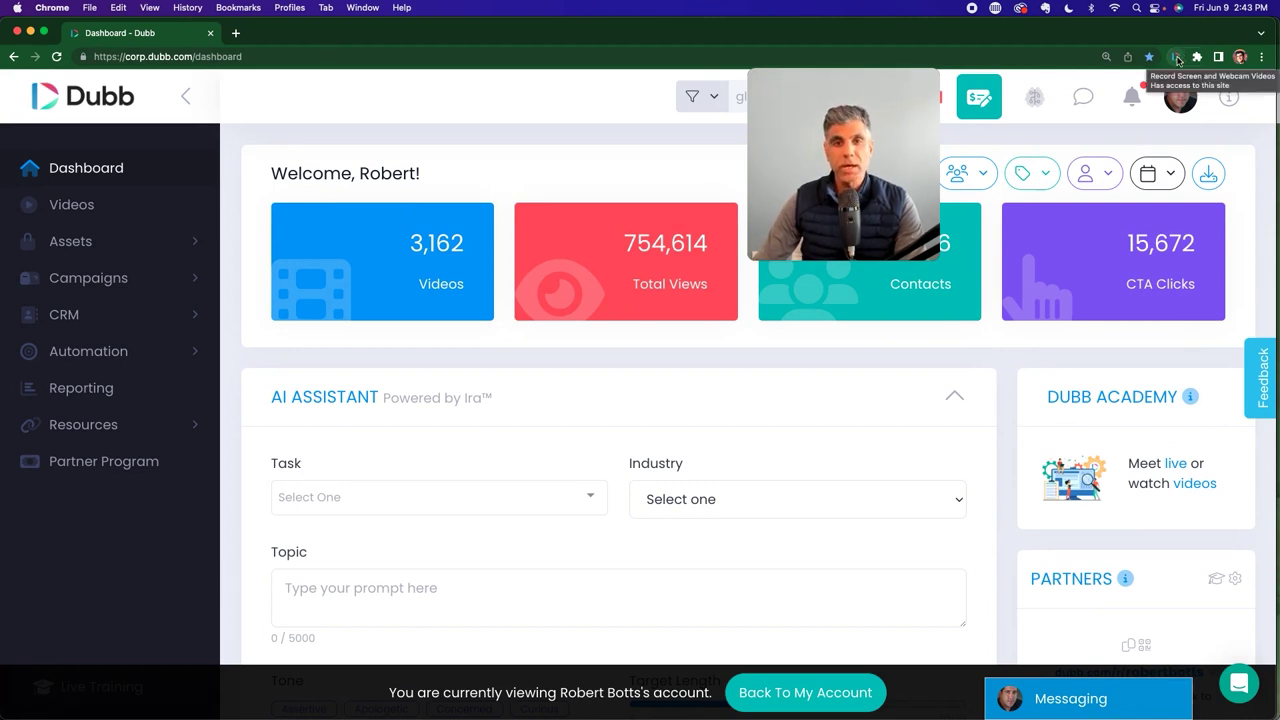
click(1178, 58)
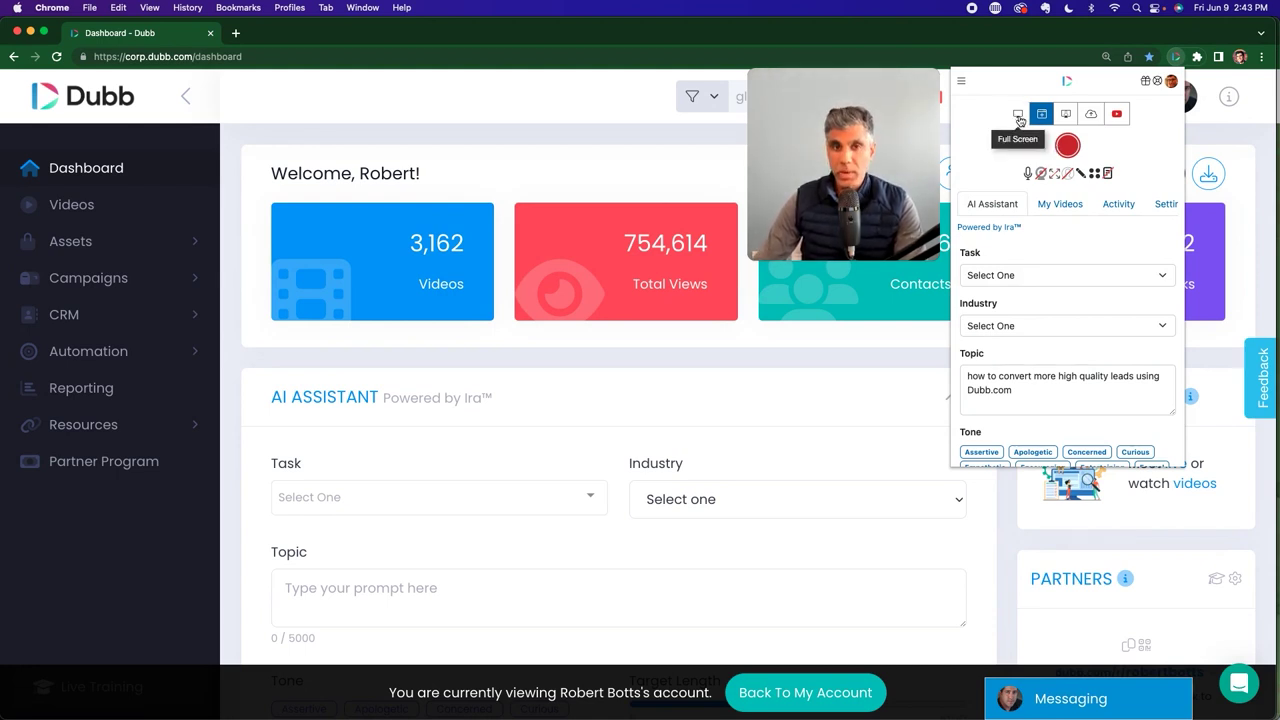
click(1018, 116)
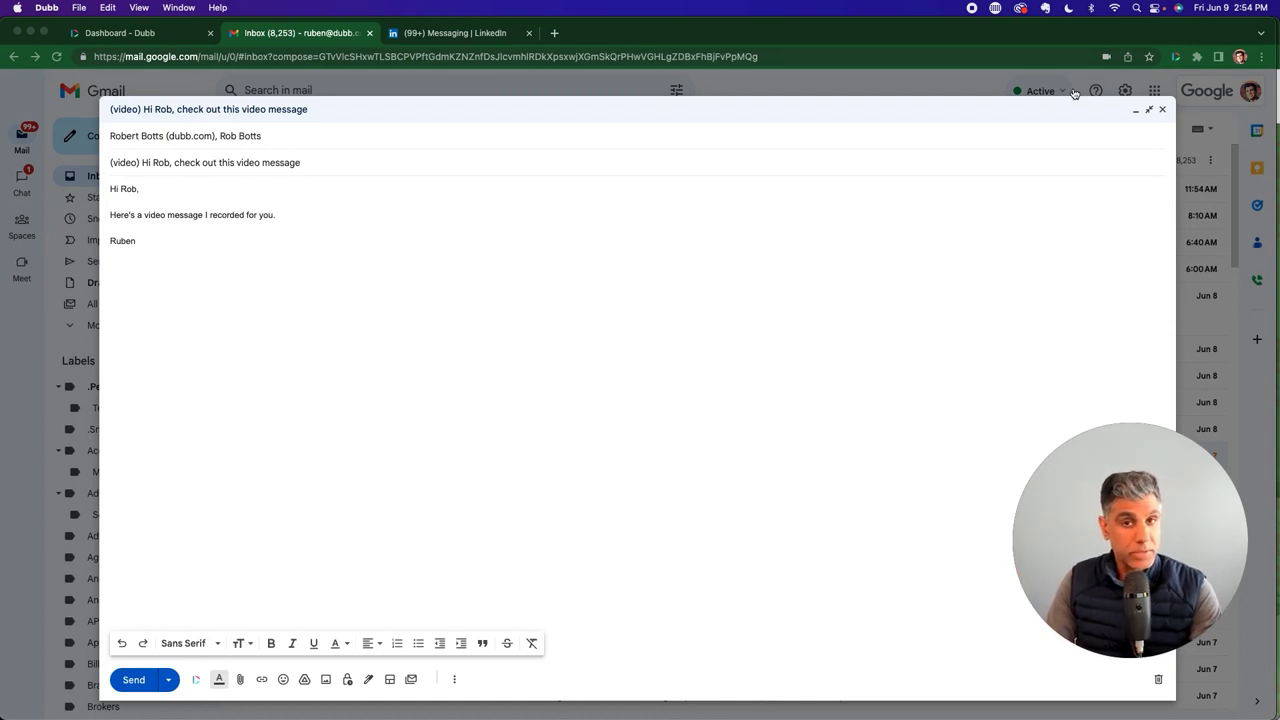
Step: Place the cursor below the draft's message and bring up the Dubb video library from the compose toolbar
click(370, 275)
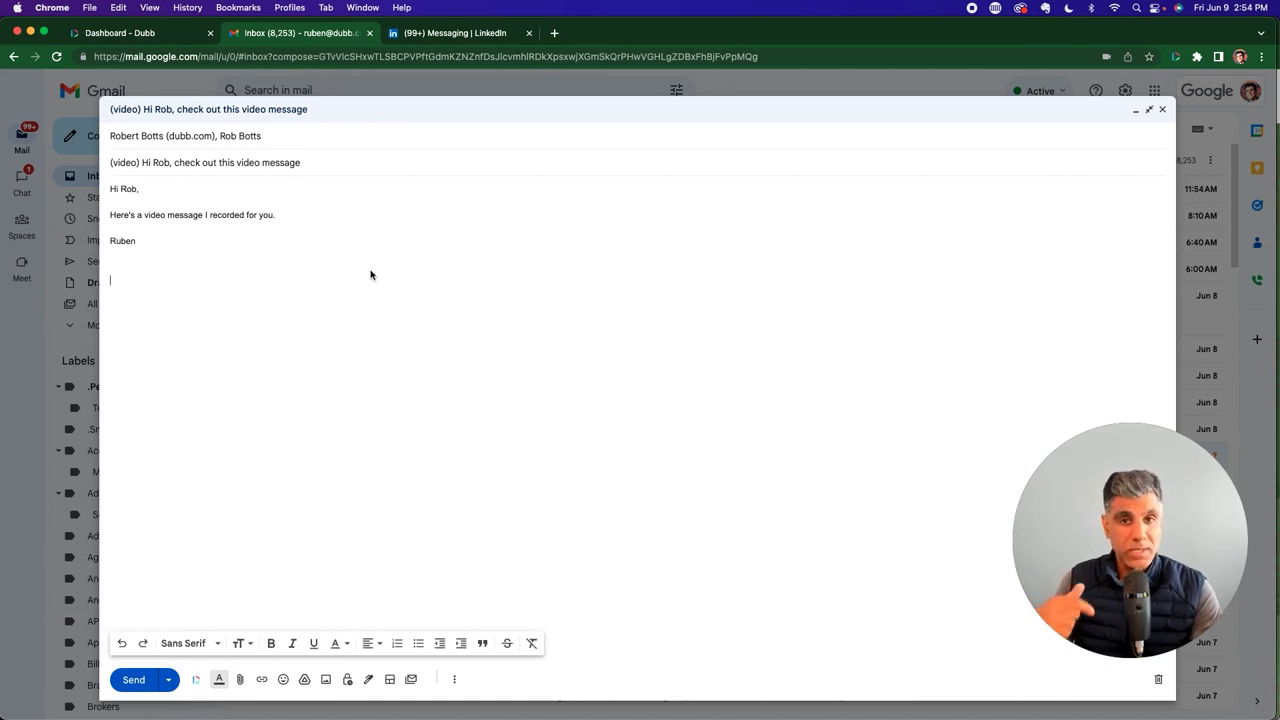
click(370, 275)
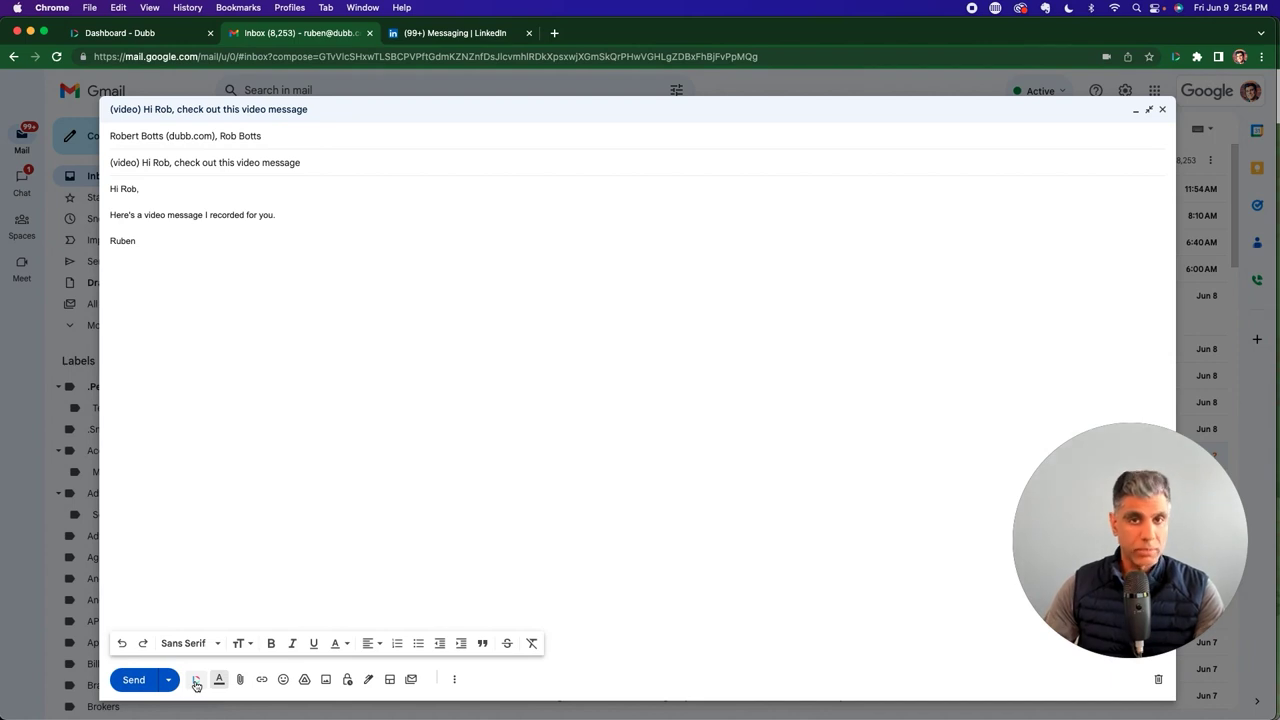
click(196, 681)
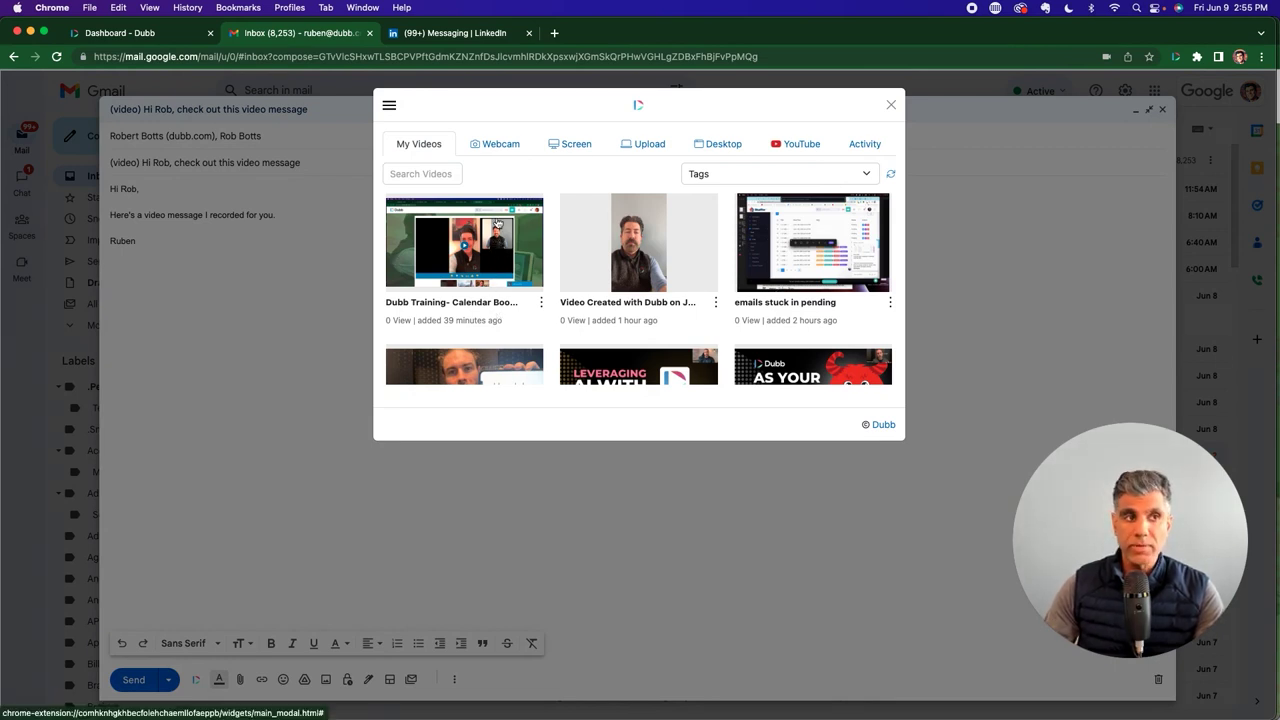
Step: Browse the Webcam, Screen, Upload, Desktop and YouTube tabs, then return to My Videos
click(497, 145)
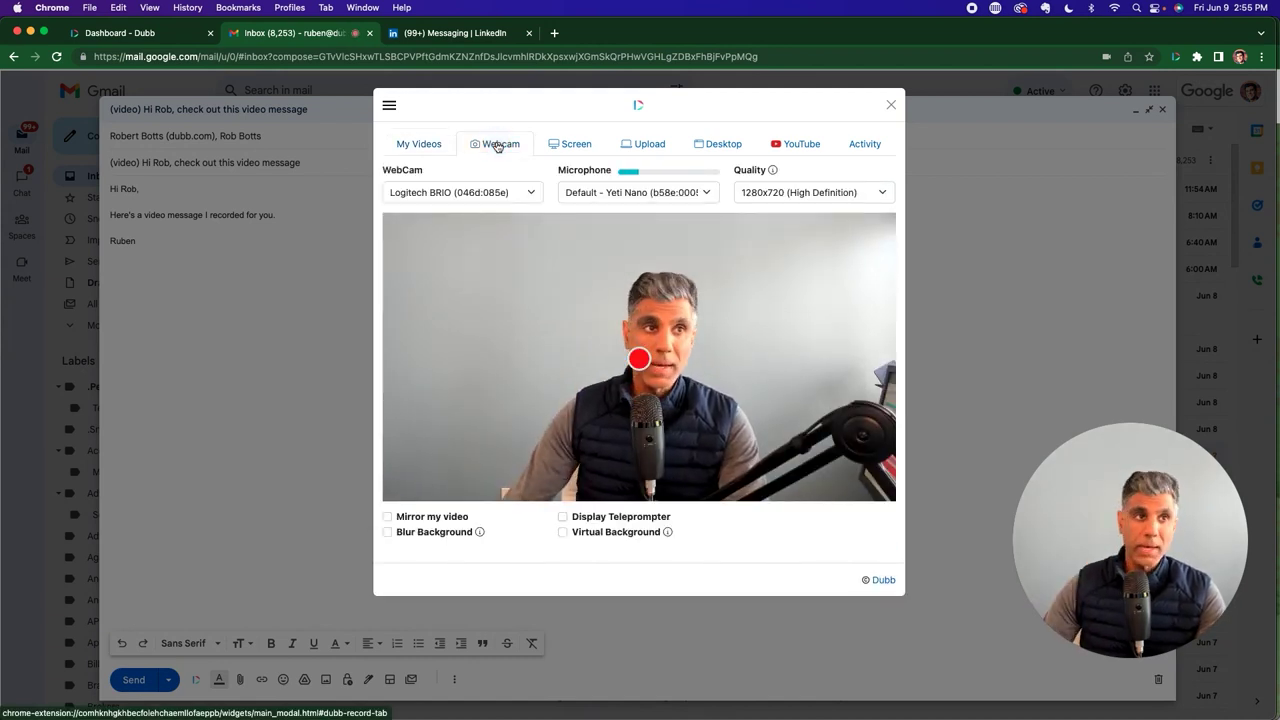
click(570, 145)
click(650, 144)
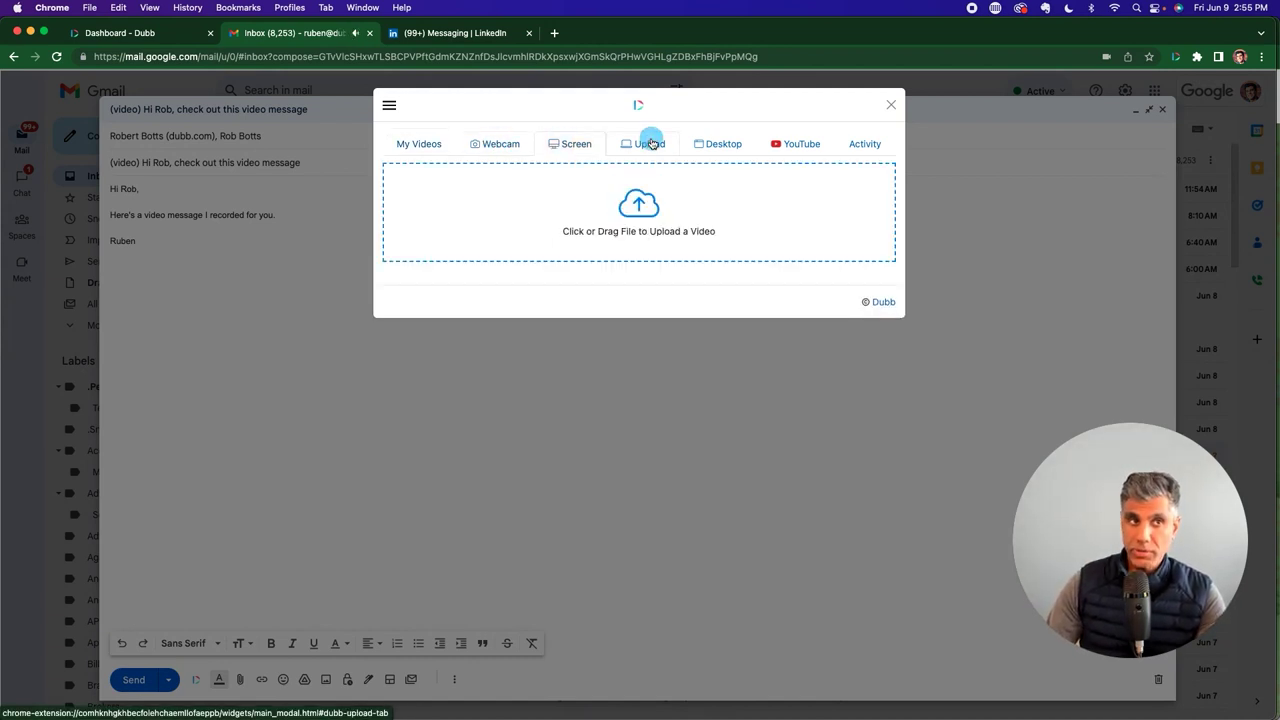
click(722, 145)
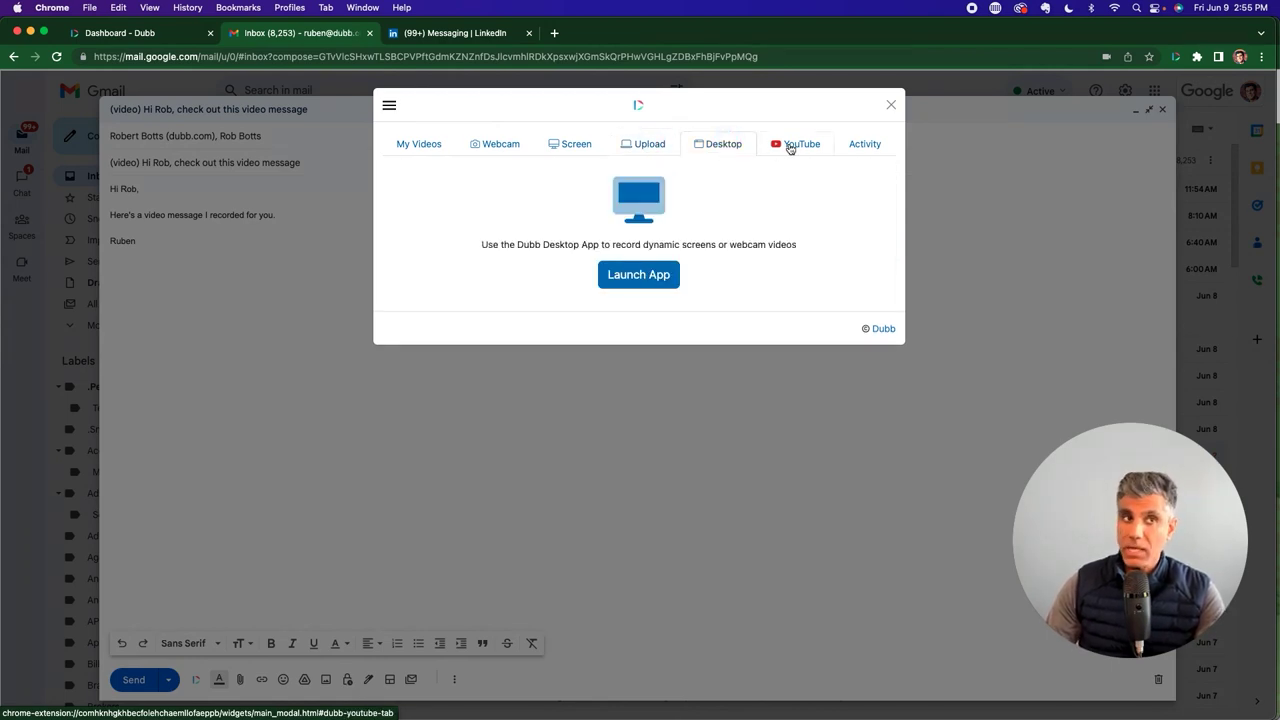
click(799, 146)
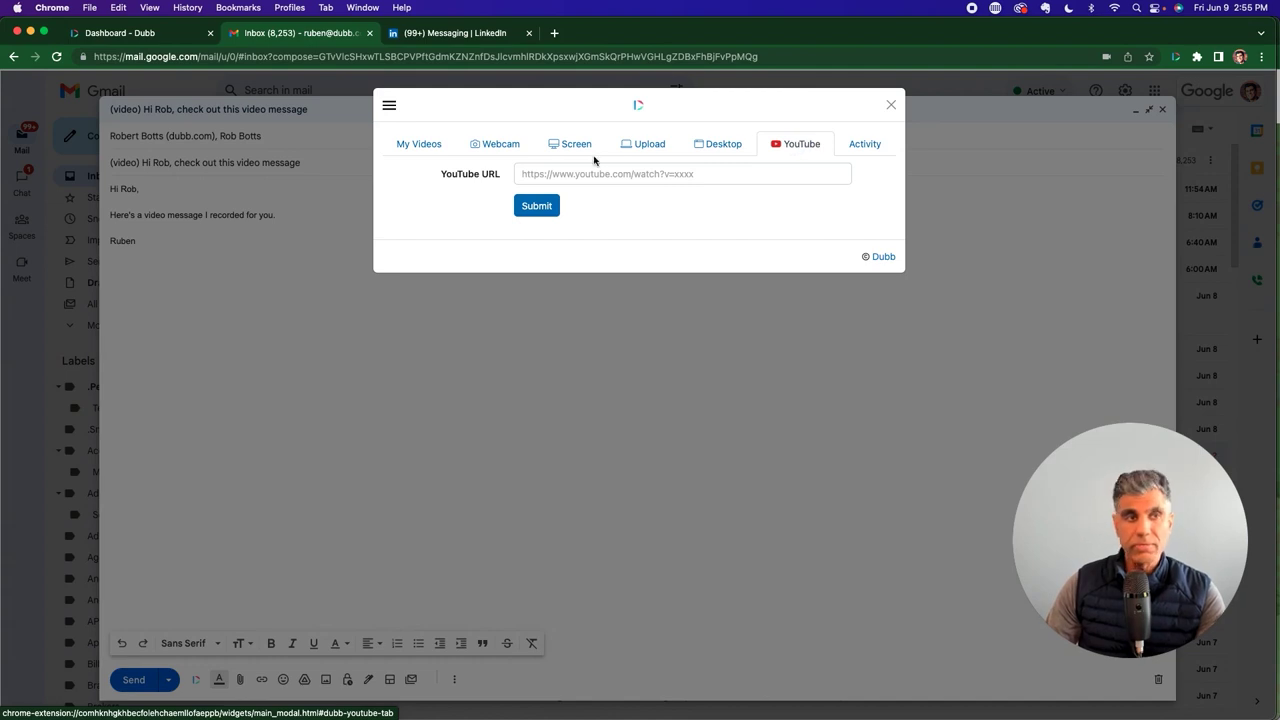
click(415, 140)
Step: Select the Dubb Onboarding Video and bring up the recipient email list
scroll(531, 316, down, 2)
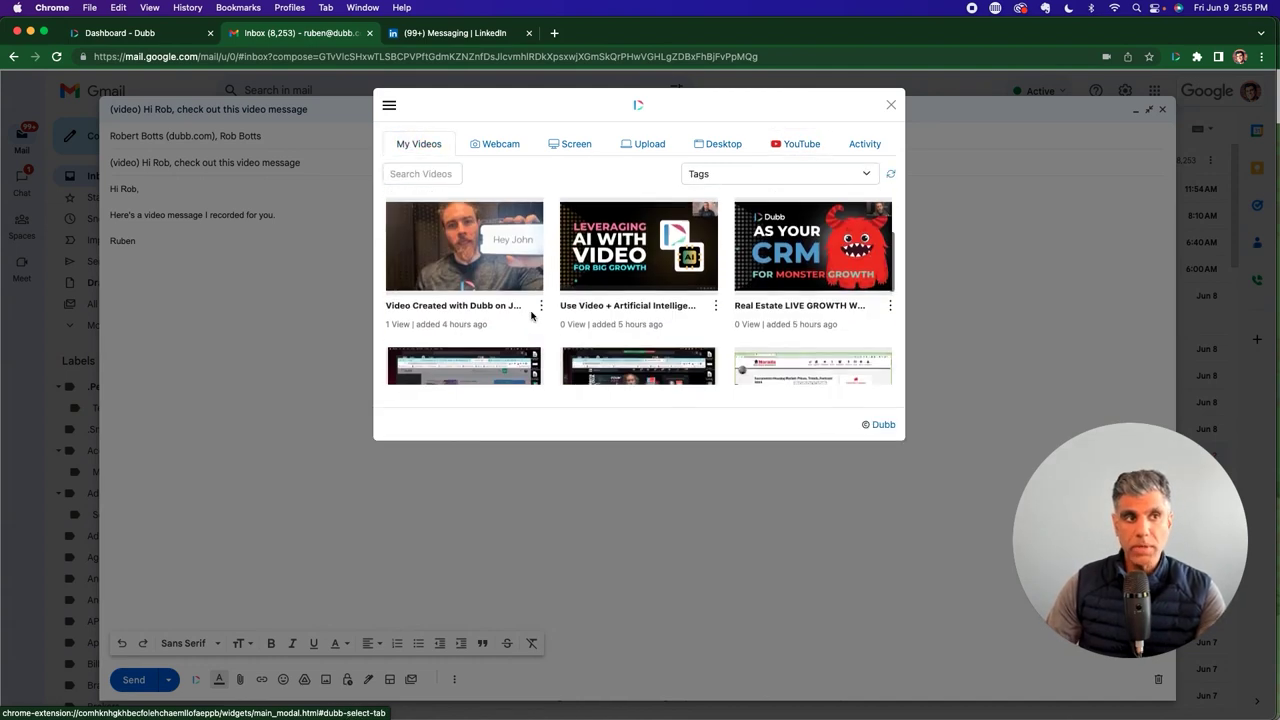
scroll(531, 316, down, 2)
scroll(529, 314, down, 1)
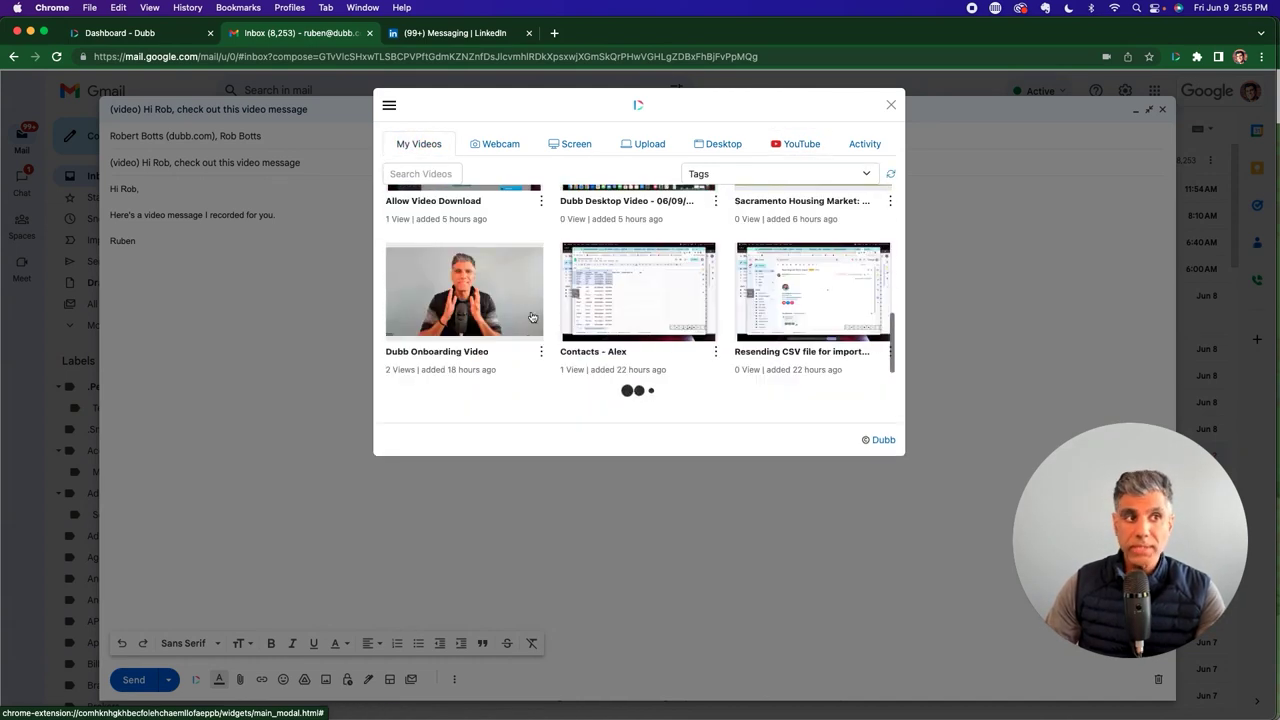
click(458, 292)
click(583, 205)
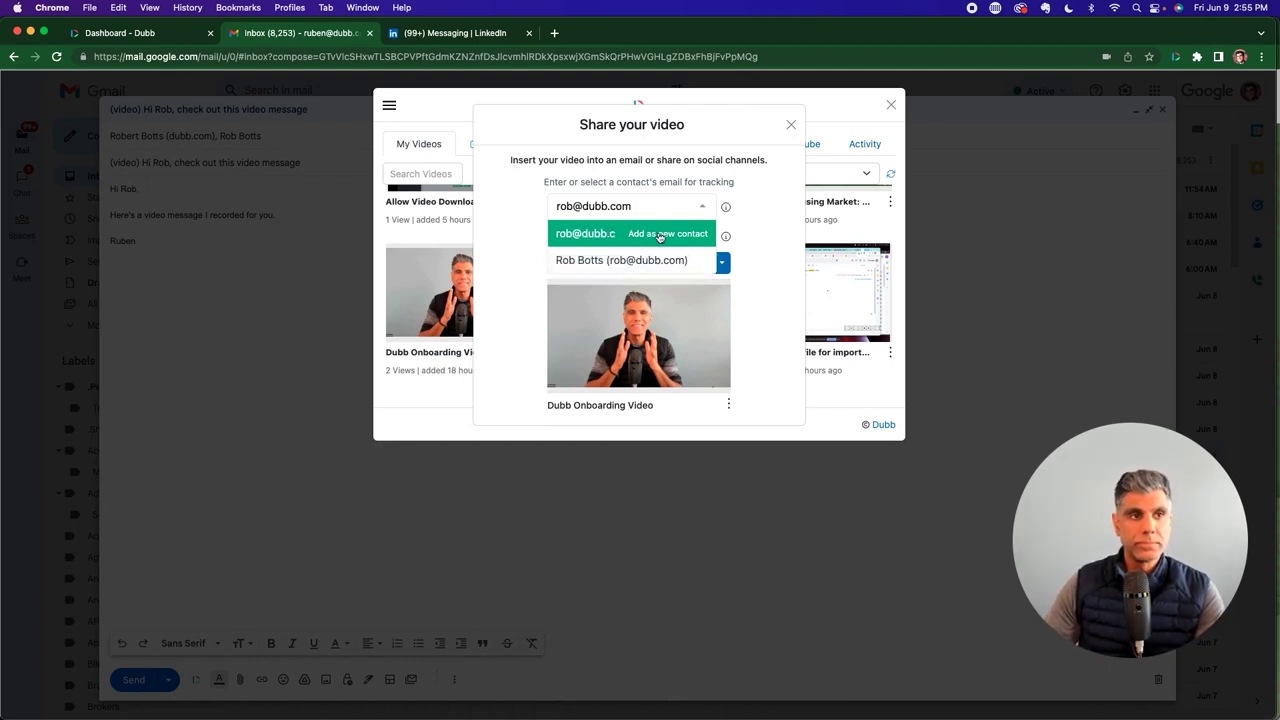
Step: Assign the video to the existing contact and insert it into the Gmail draft
click(614, 260)
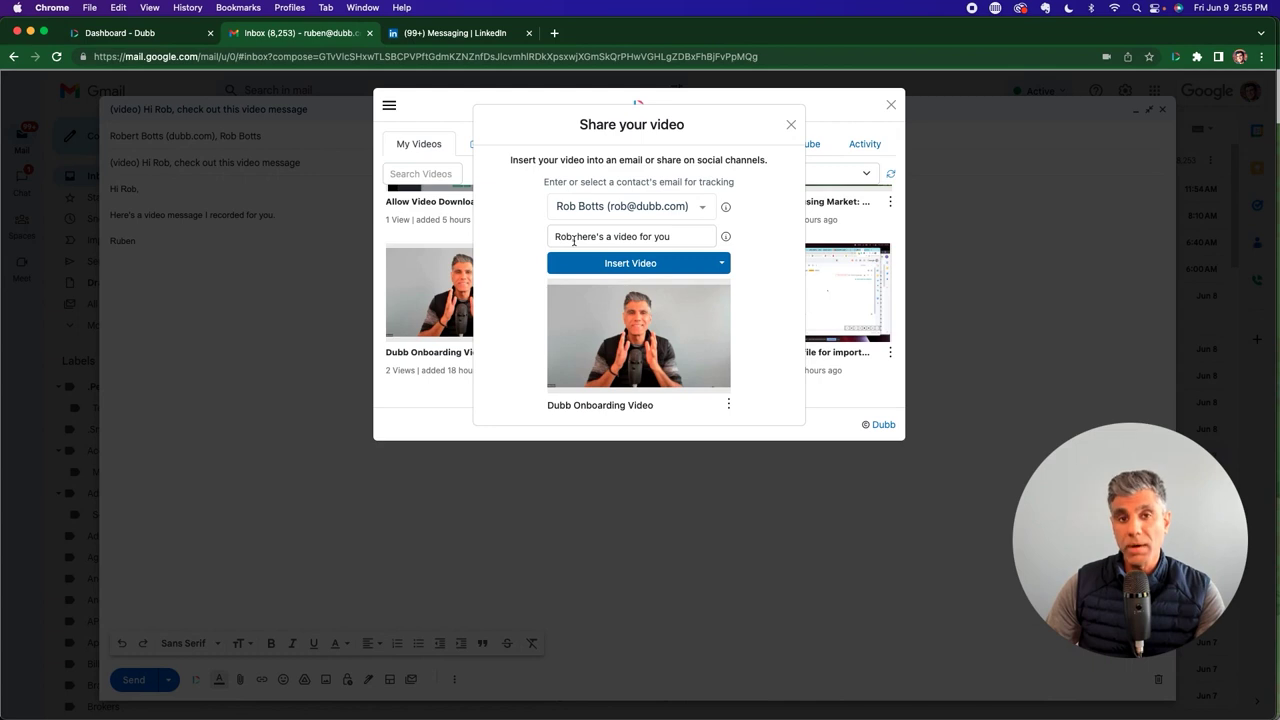
click(618, 264)
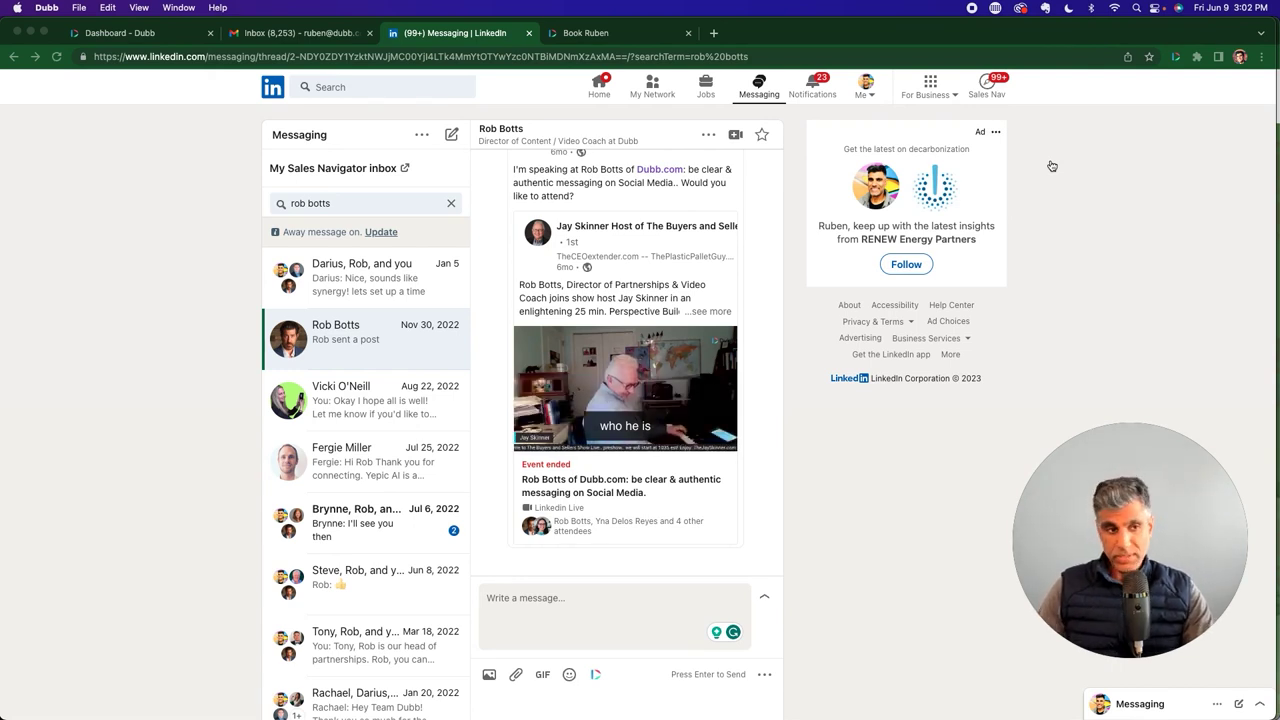
Step: Pick the Dubb Onboarding Video from the message box's Dubb picker and insert its link
click(594, 675)
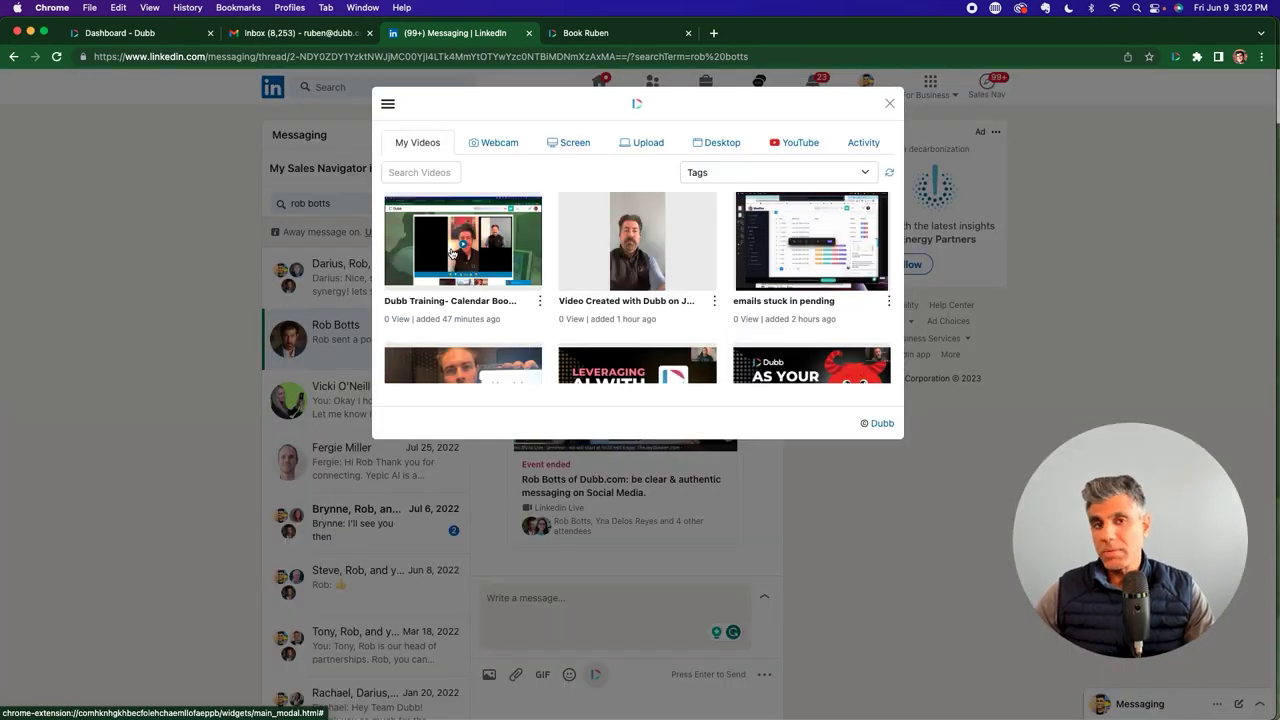
scroll(470, 290, down, 3)
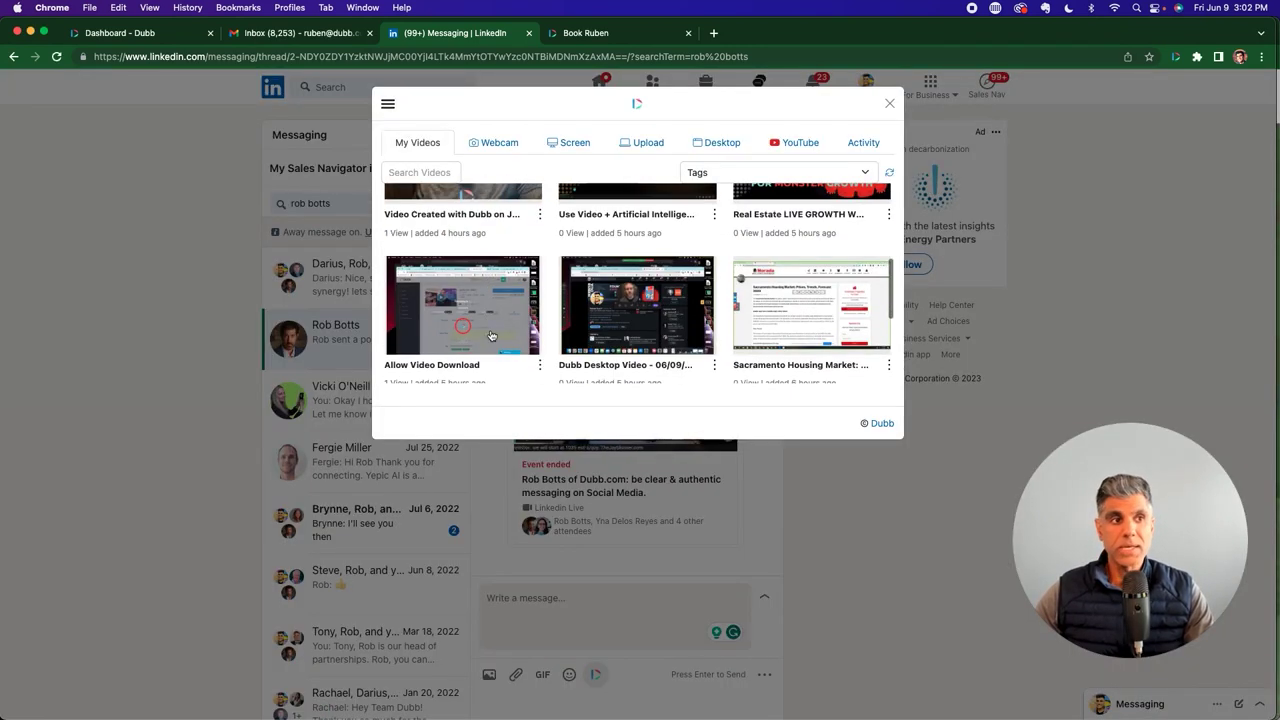
scroll(490, 340, down, 3)
click(449, 280)
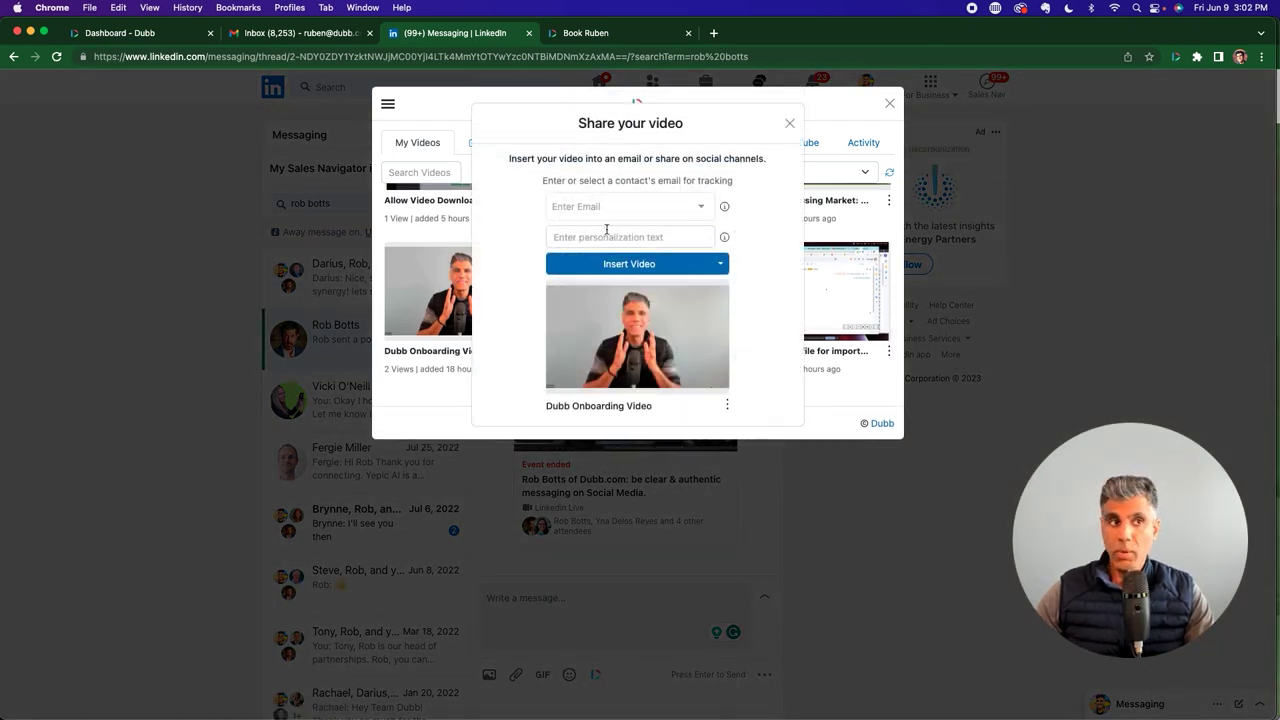
click(606, 264)
click(754, 132)
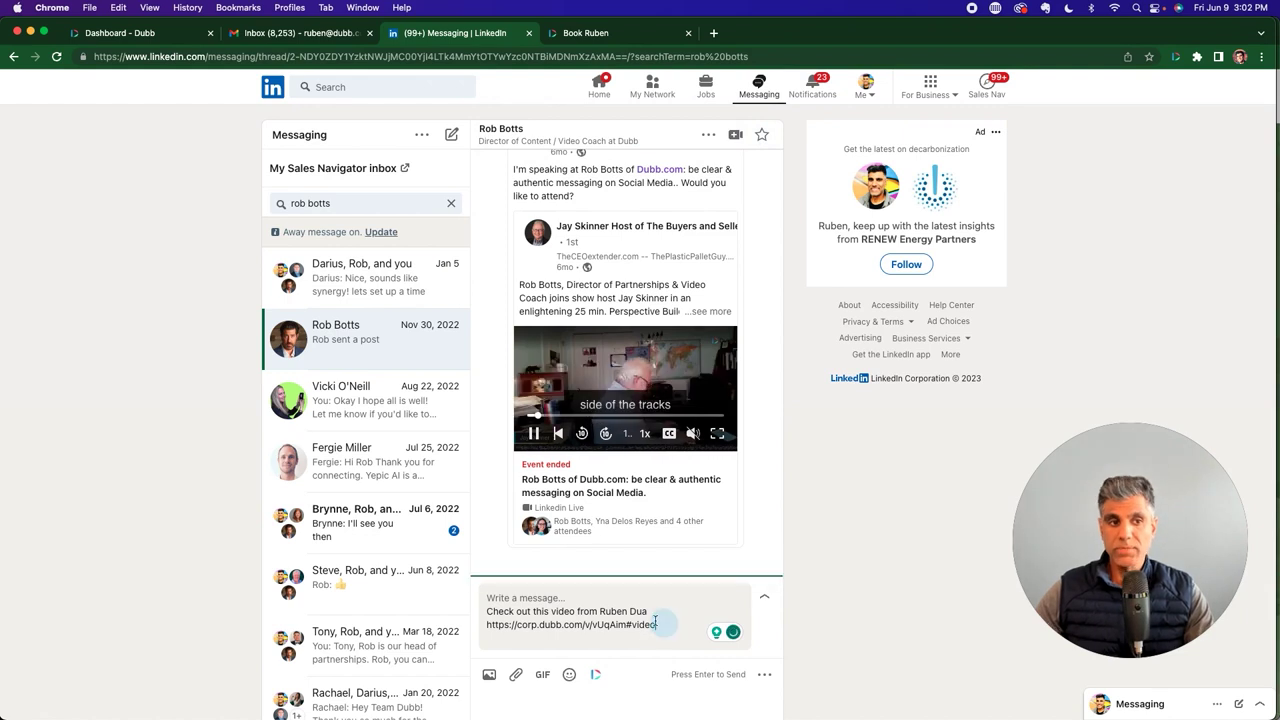
Step: Switch to the video's landing page and scroll through its call-to-action buttons
click(588, 33)
scroll(667, 490, down, 2)
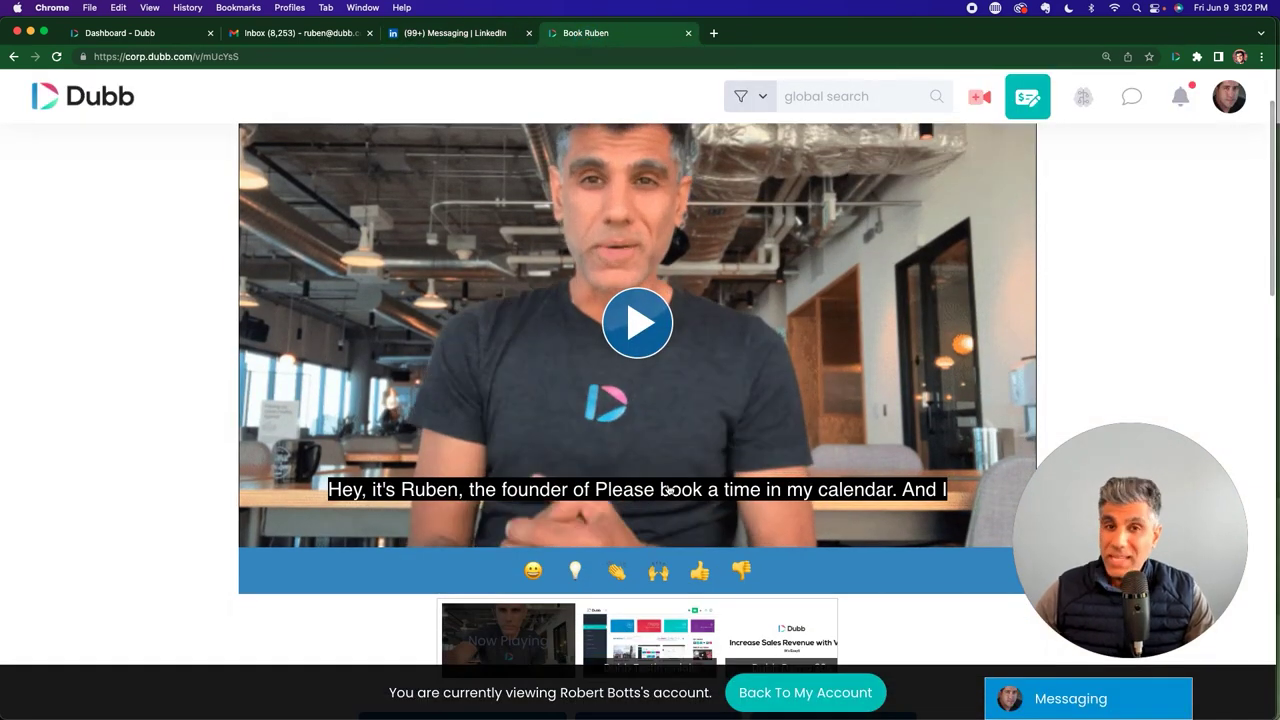
scroll(697, 515, down, 1)
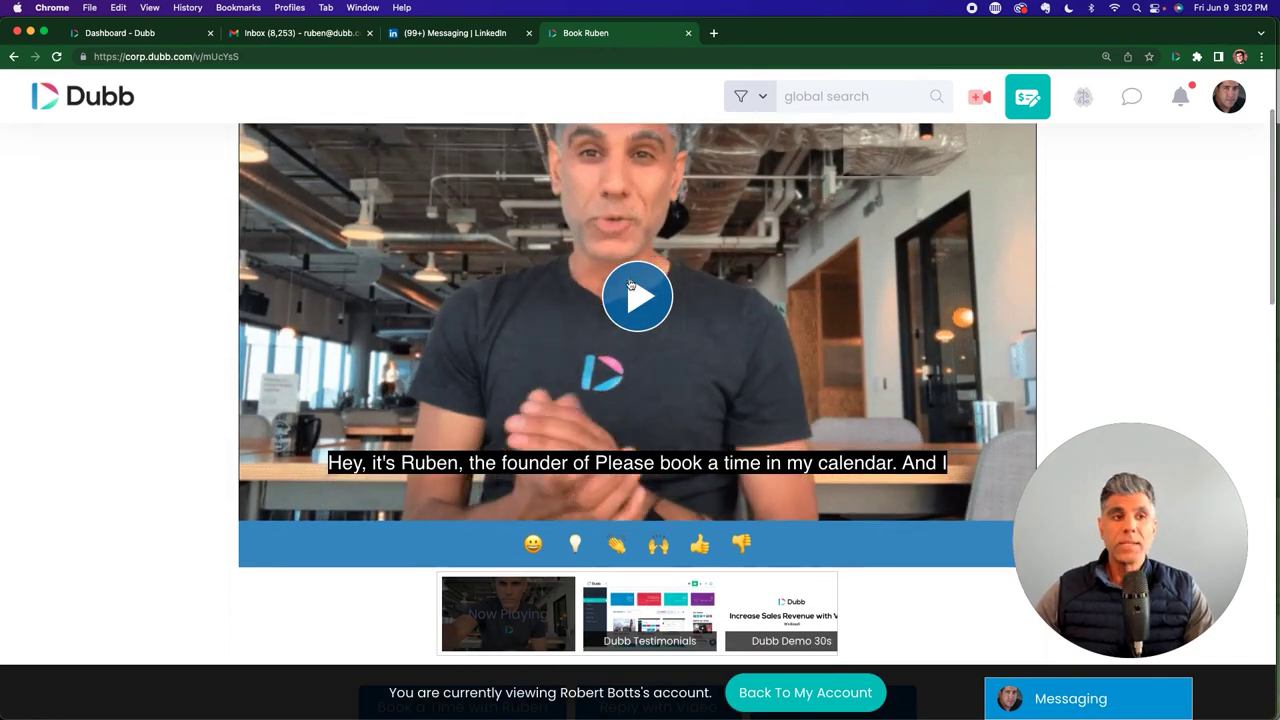
scroll(729, 397, down, 3)
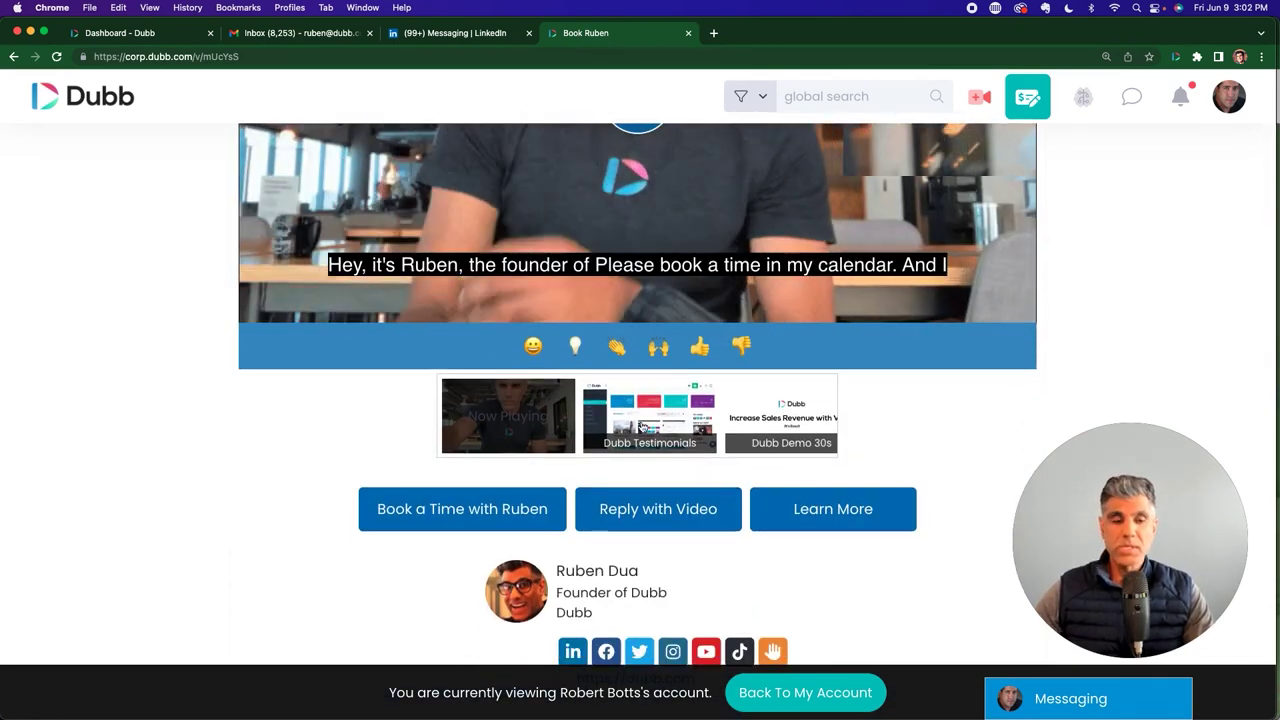
scroll(845, 465, down, 2)
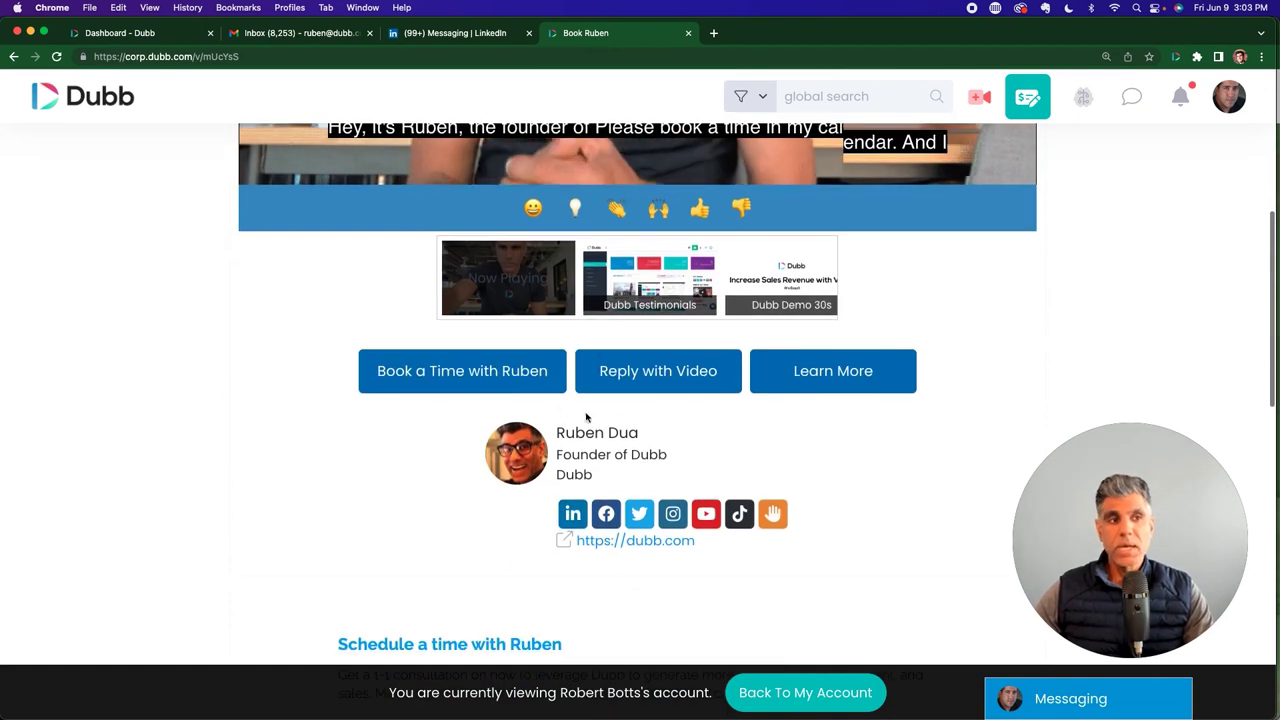
Step: Jump to the June 2023 booking calendar and review its available time slots
click(497, 375)
scroll(632, 410, up, 2)
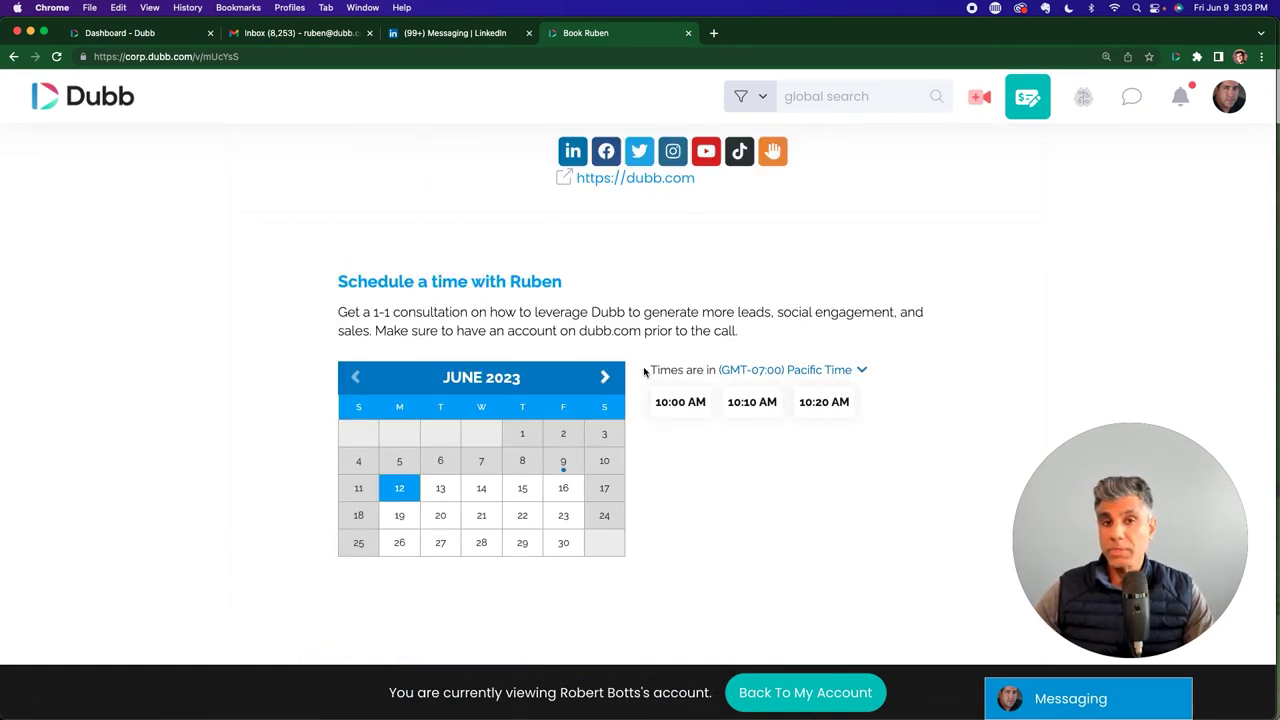
scroll(643, 372, down, 1)
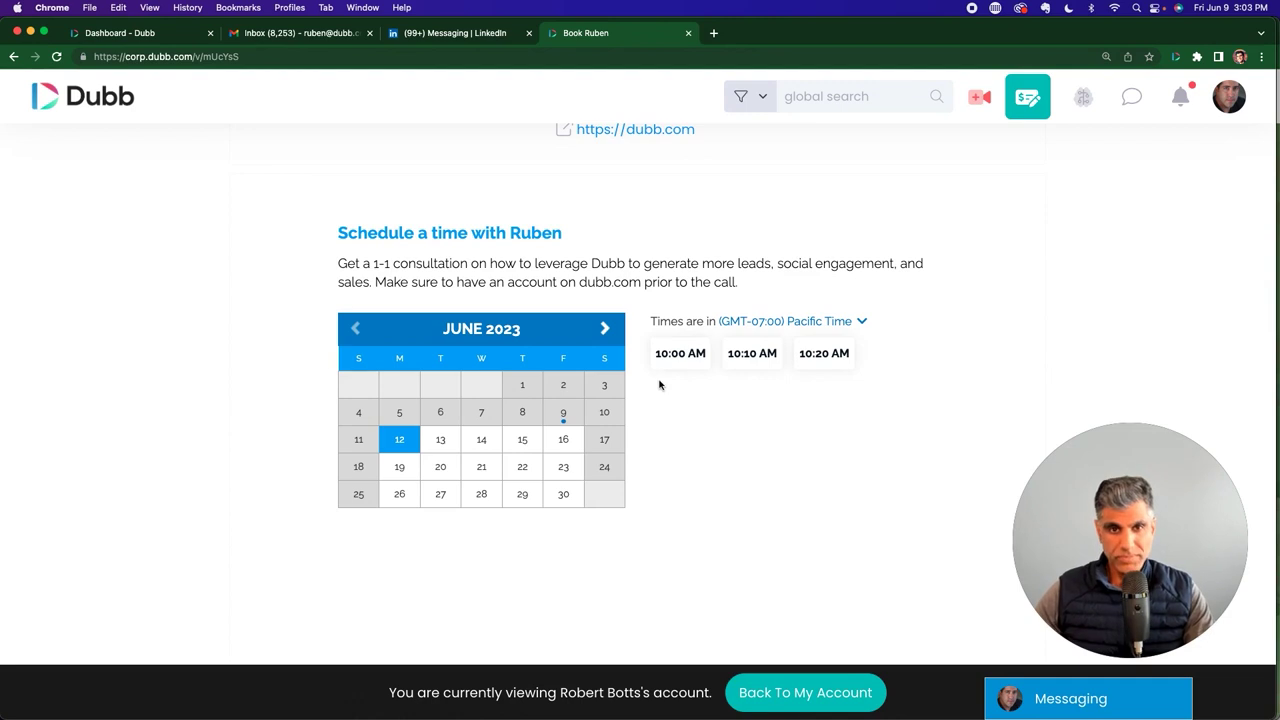
scroll(660, 385, up, 4)
click(1059, 163)
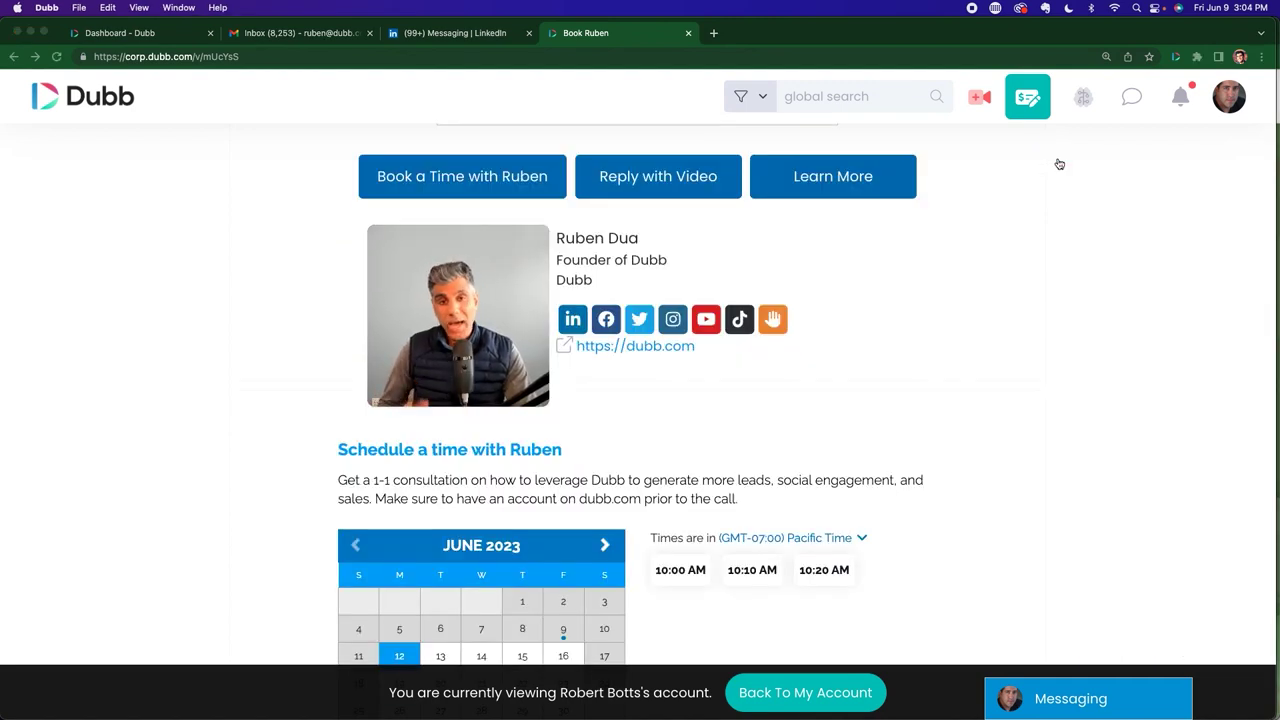